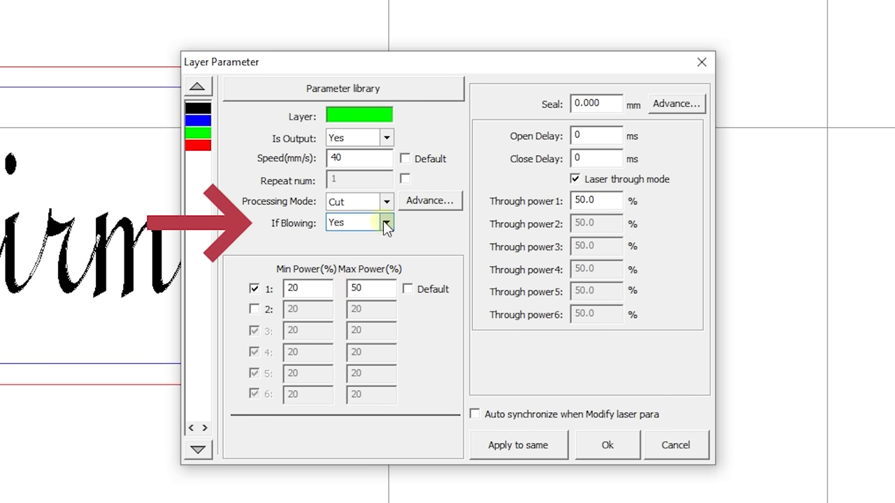
Keep the green layer in Cut mode and apply its 65% min / 80% max power
click(386, 202)
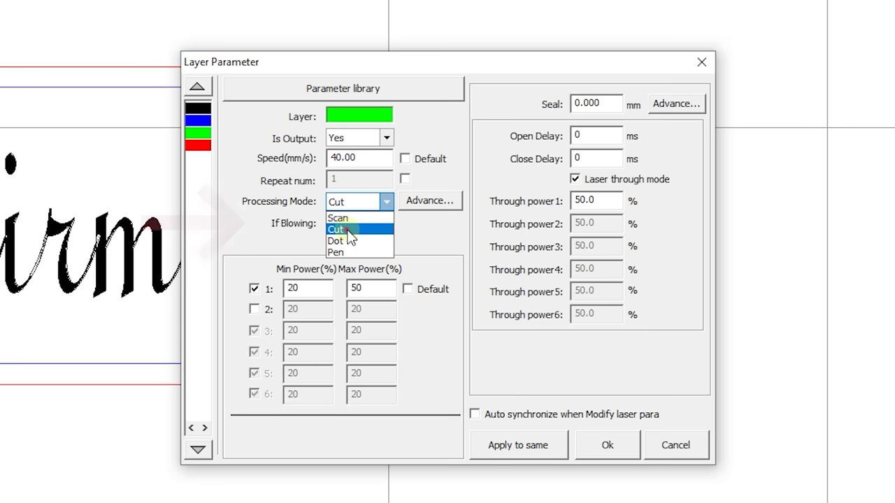
click(342, 232)
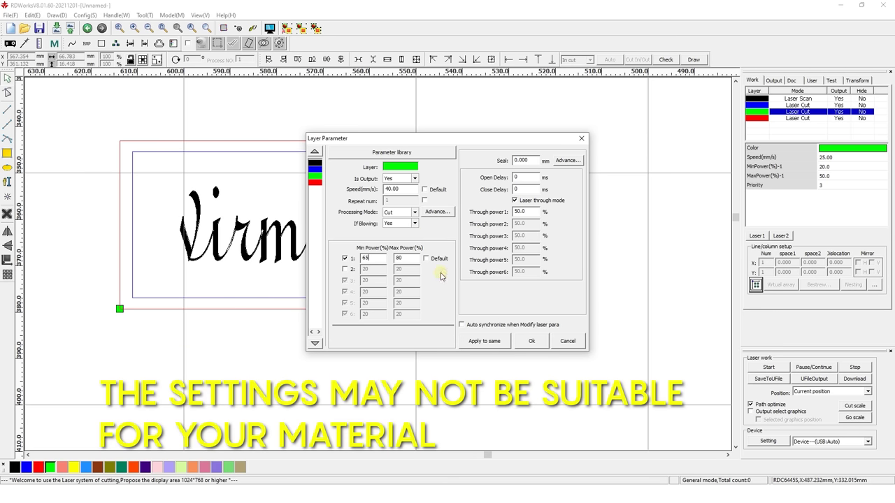
click(531, 341)
Review the red layer's parameters, then the green and black Scan layers' parameters
double_click(797, 118)
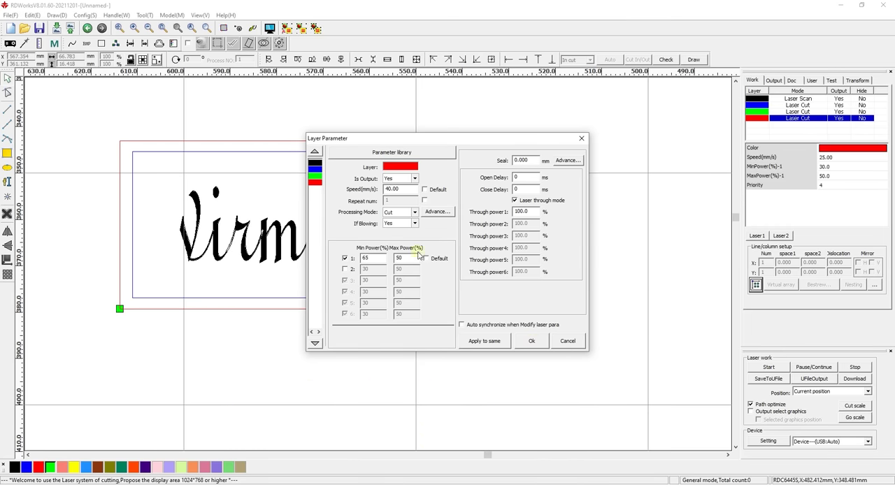
click(531, 341)
double_click(796, 112)
click(314, 162)
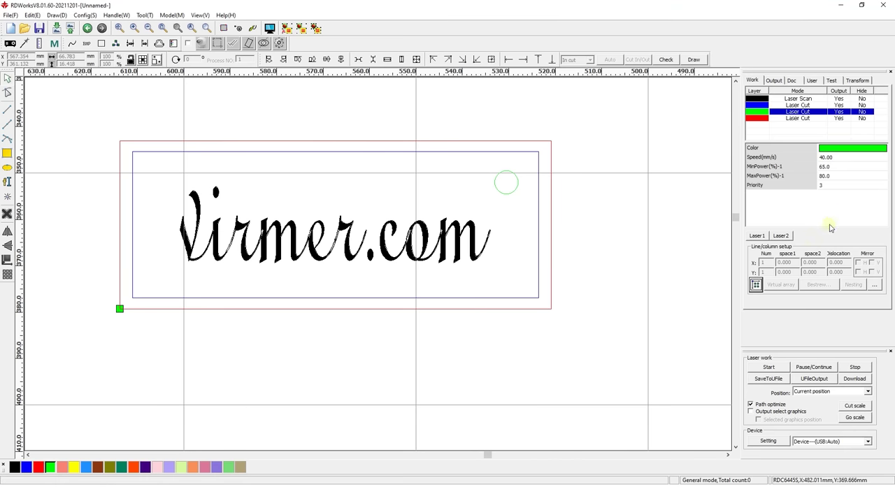
click(767, 379)
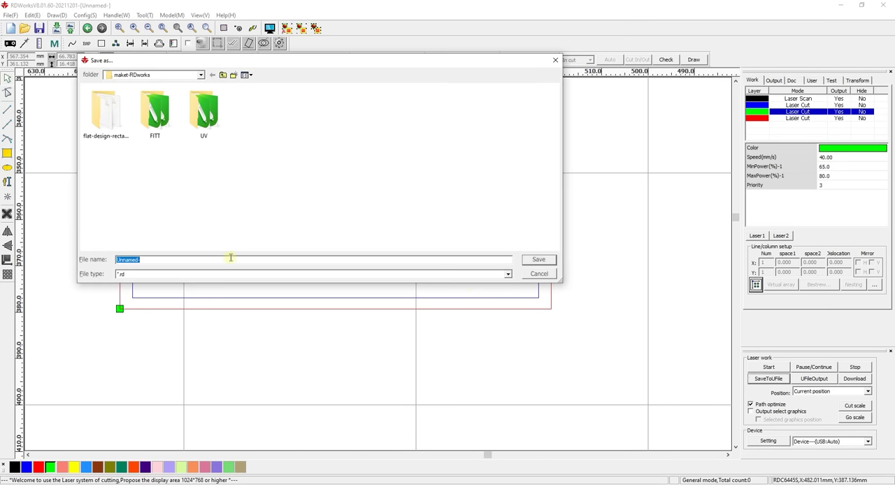
key(Escape)
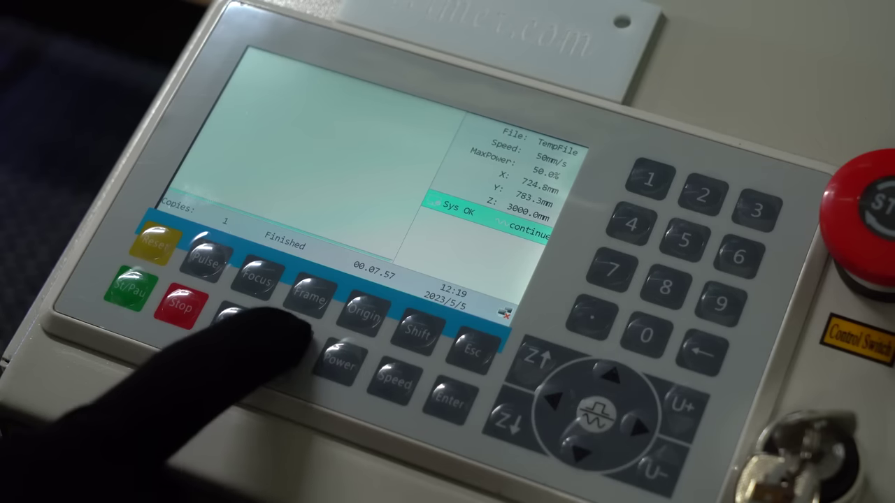
Browse the controller's stored files from 16:VIRMER to 17:UNNAMED
click(285, 341)
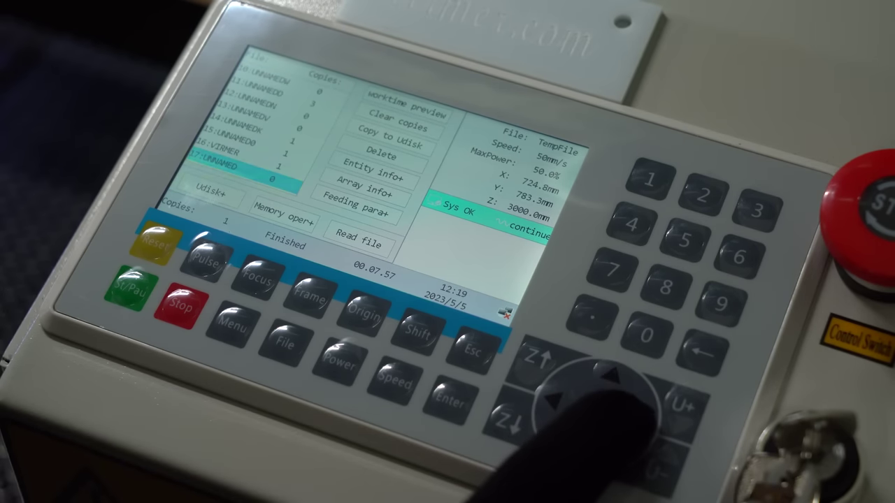
click(610, 375)
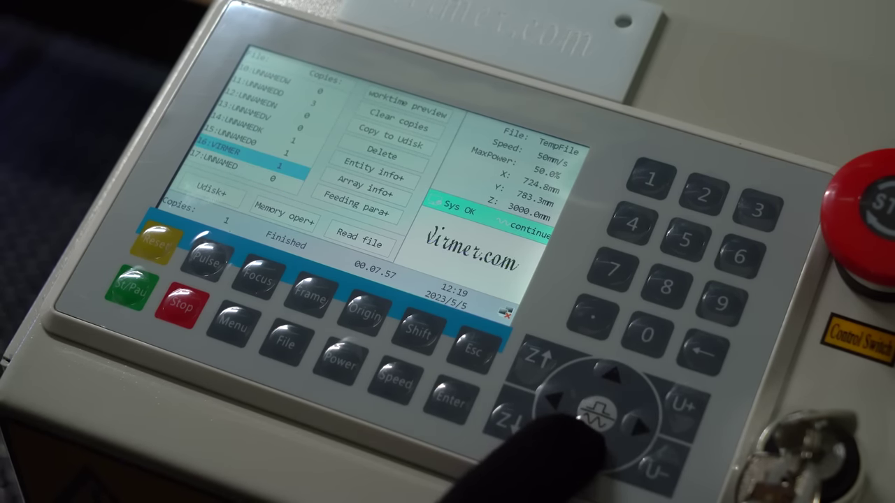
click(577, 448)
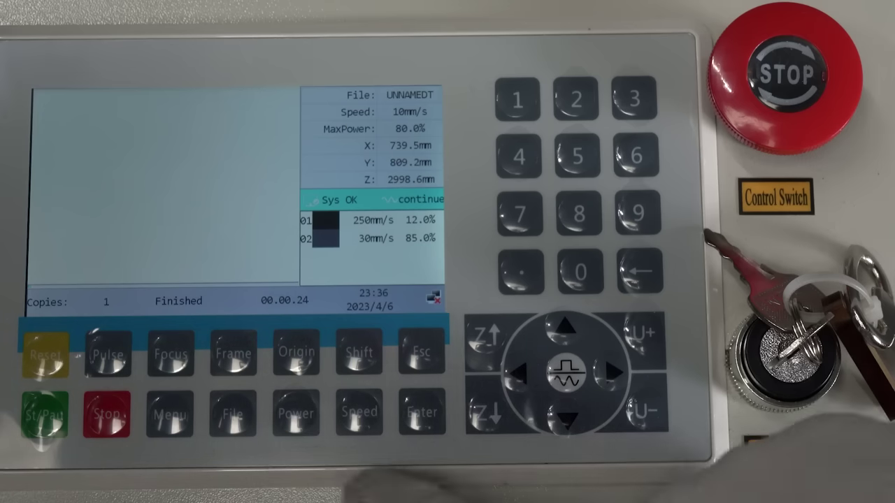
On the controller's power settings screen, enter 50 for MaxPower1
click(296, 413)
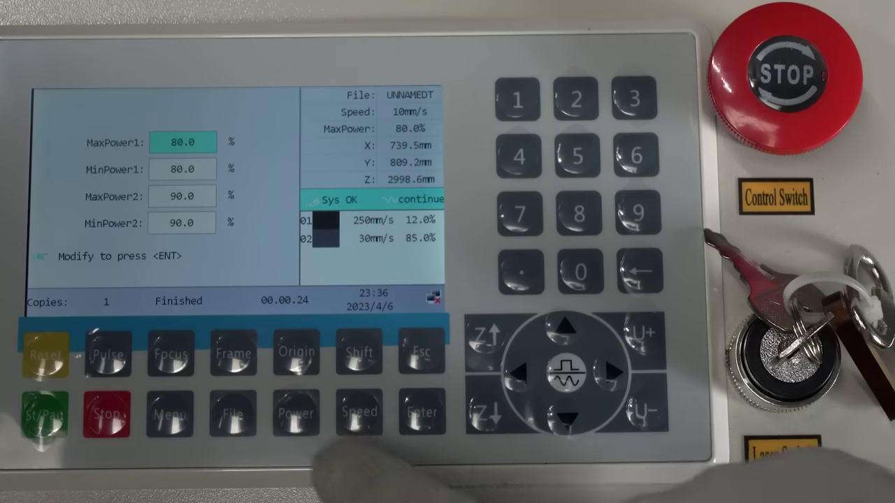
click(574, 155)
click(580, 272)
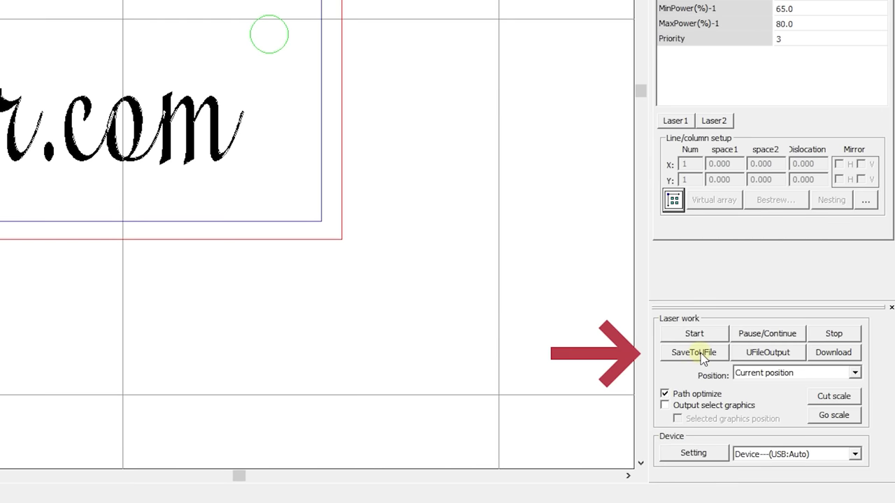
Save the layout with SaveToUFile under the name 'virmer' and acknowledge the success message
click(702, 356)
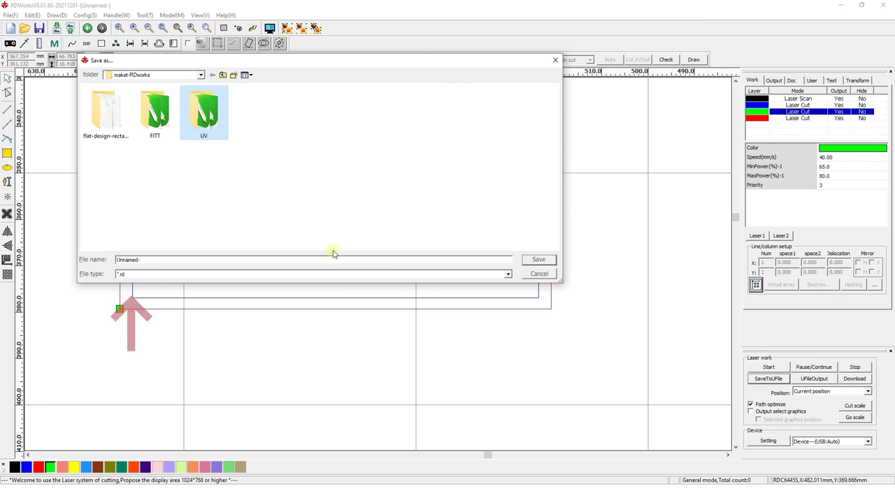
click(319, 260)
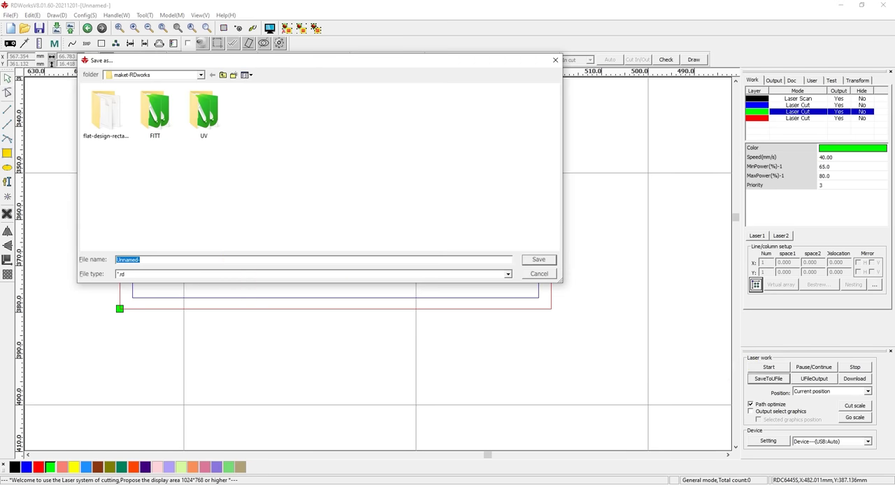
text(vir)
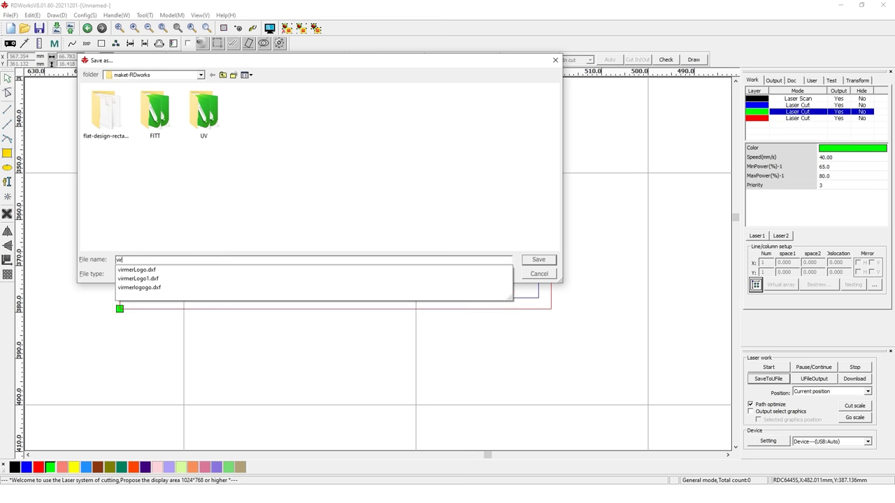
text(mer)
key(Return)
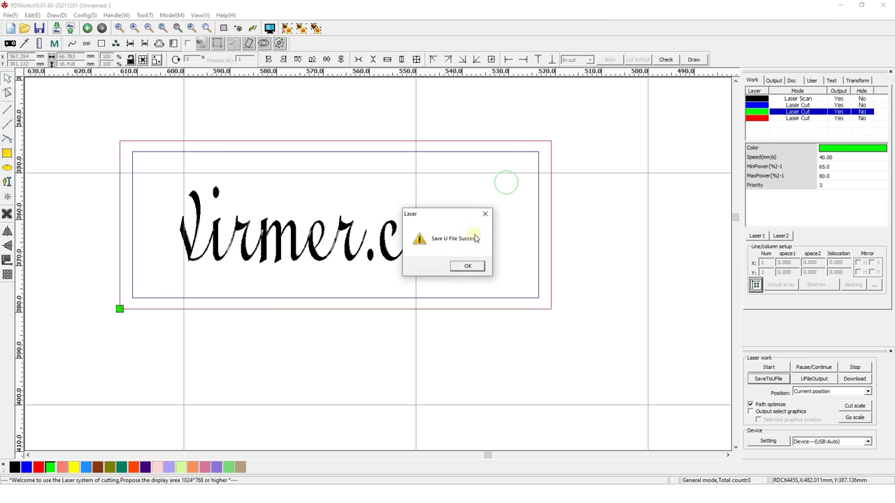
click(463, 266)
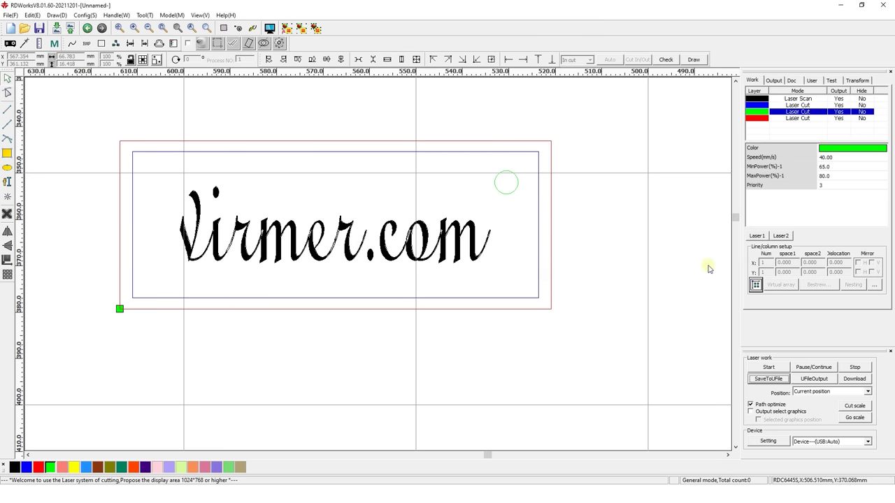
Delete all objects from the canvas and load virmer.rd back through UFileOutput
key(ctrl+a)
key(Delete)
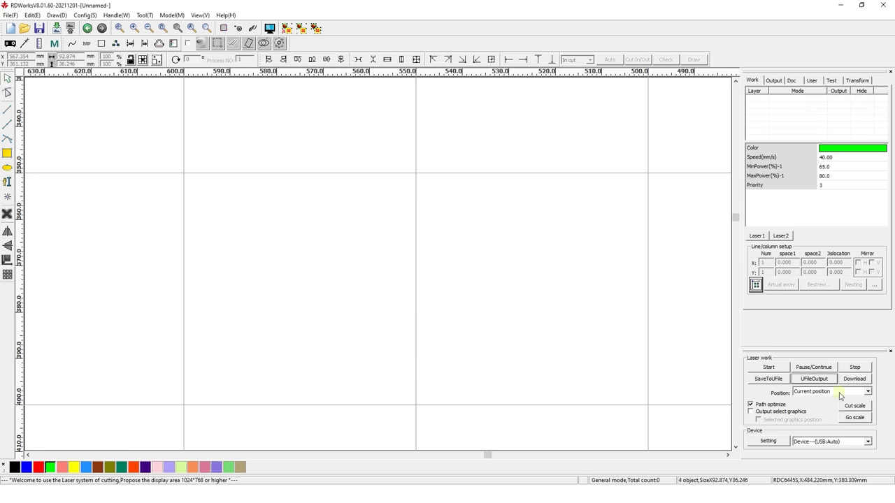
click(811, 378)
key(v)
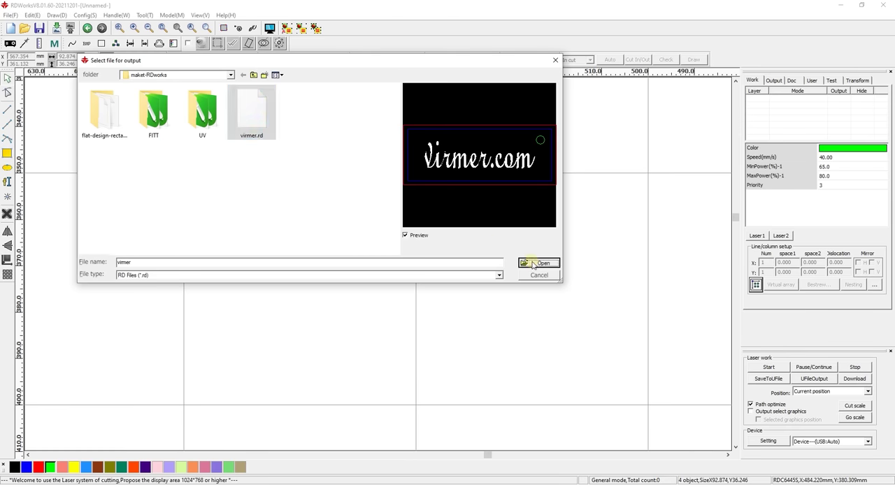
click(533, 264)
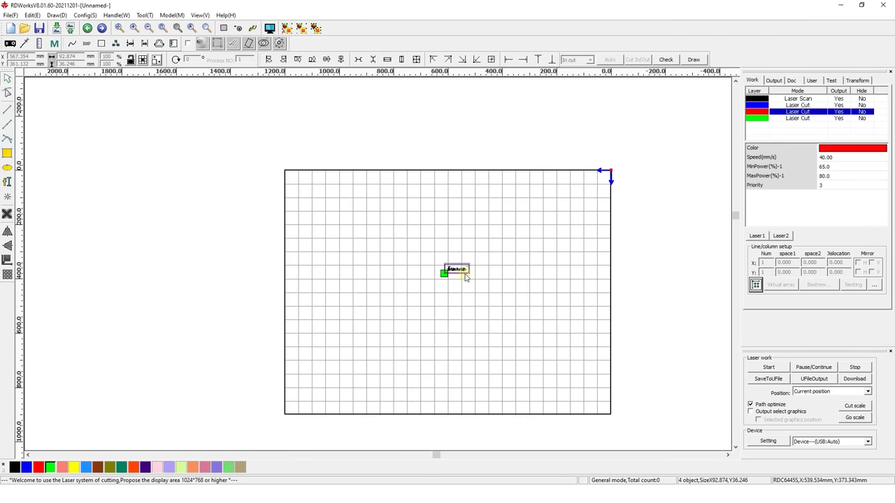
scroll(465, 278, up, 4)
scroll(512, 343, up, 2)
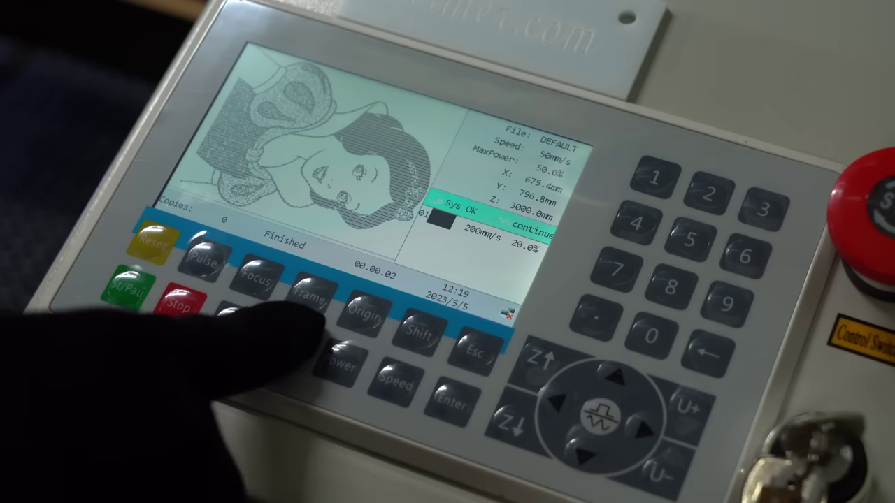
Load the UNNAMED file from the controller's file list and return to the main screen
click(285, 342)
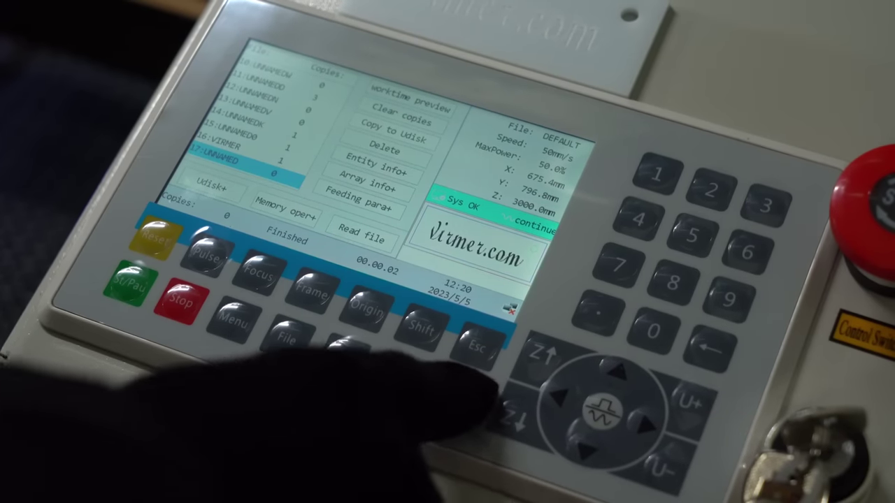
click(476, 348)
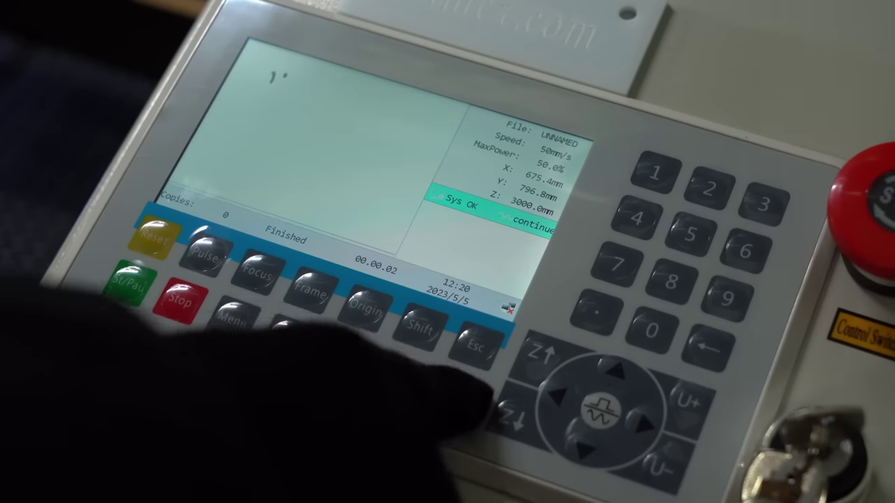